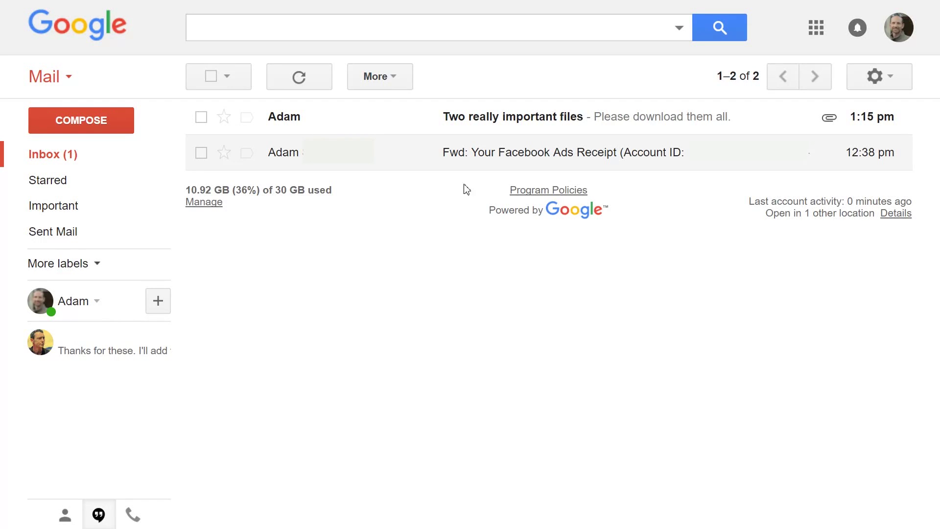
Open the 'Two really important files' email to show its two PDF attachments.
left_click(499, 127)
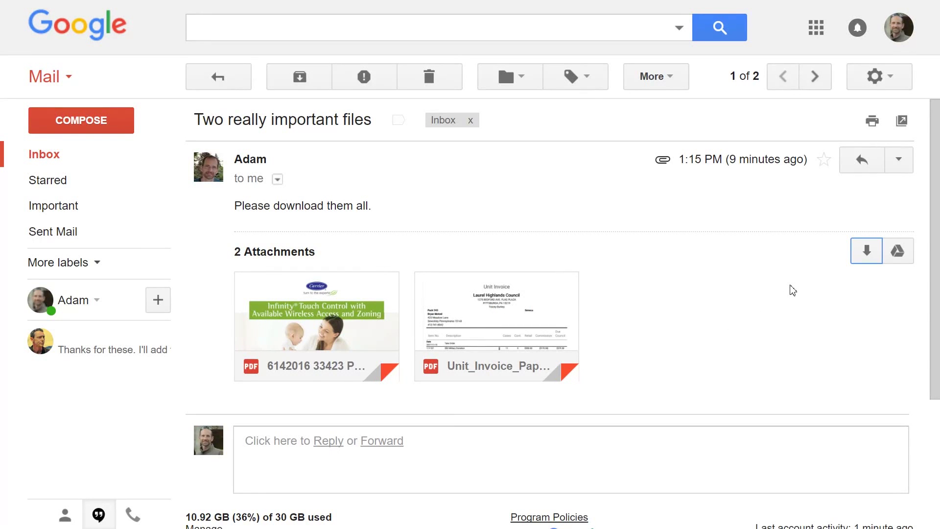
Download all attachments as the 'tworeallyimportantfiles' zip into Documents.
left_click(863, 254)
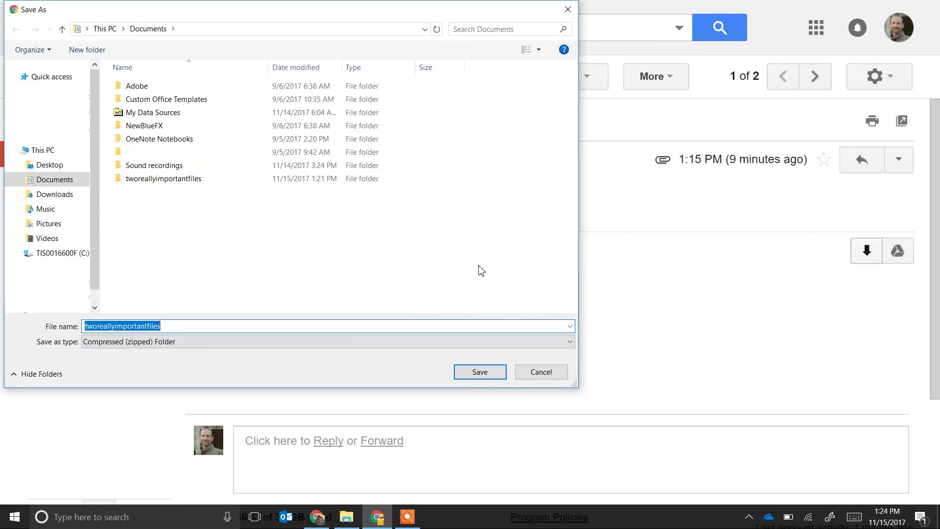
left_click(480, 372)
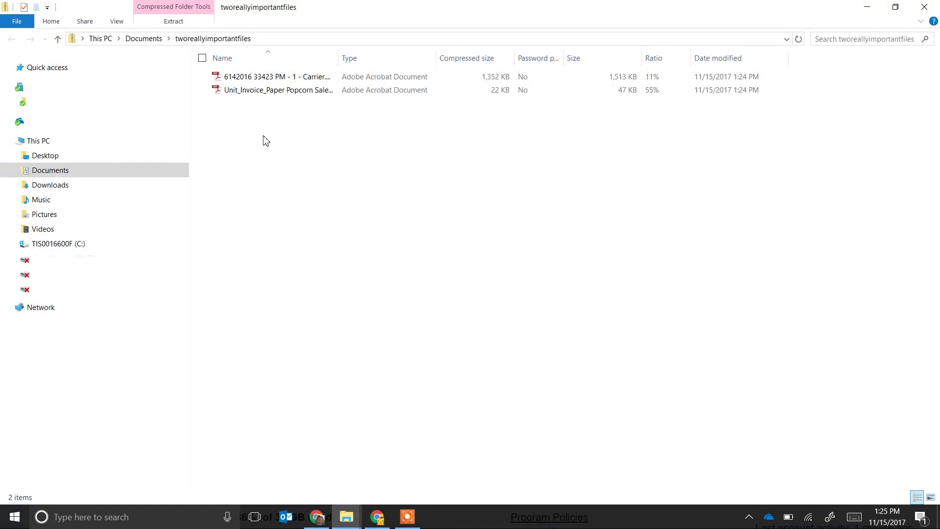
Show the extraction options for the 'tworeallyimportantfiles' zip in Documents.
left_click(176, 24)
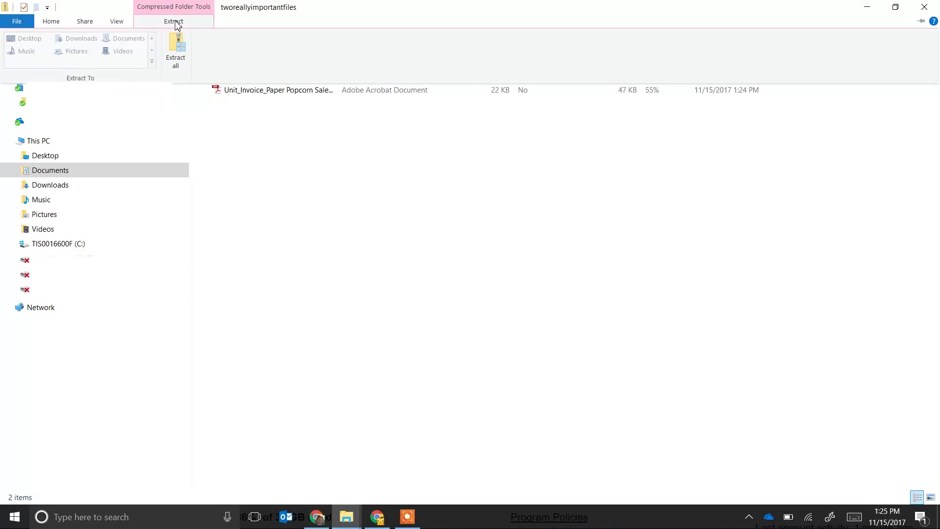
Extract both PDFs into a 'tworeallyimportantfiles' folder in Documents.
left_click(175, 48)
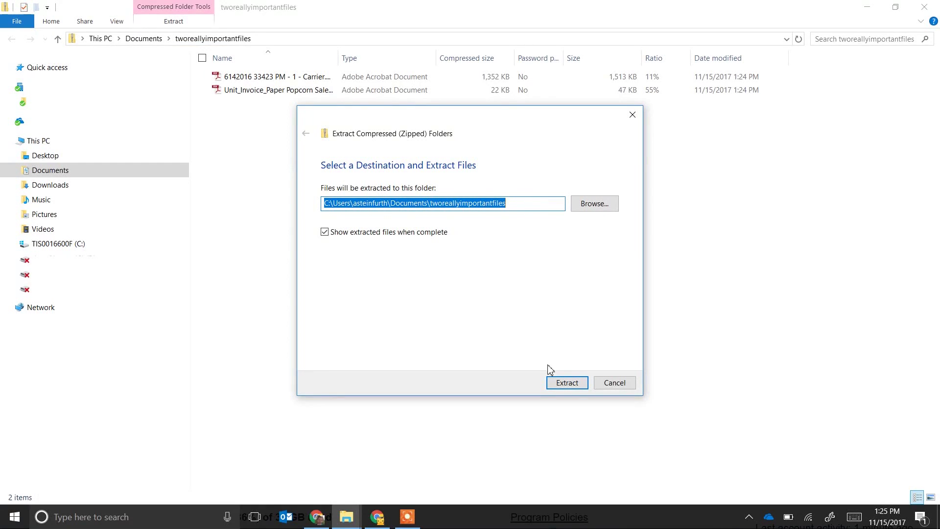
left_click(567, 382)
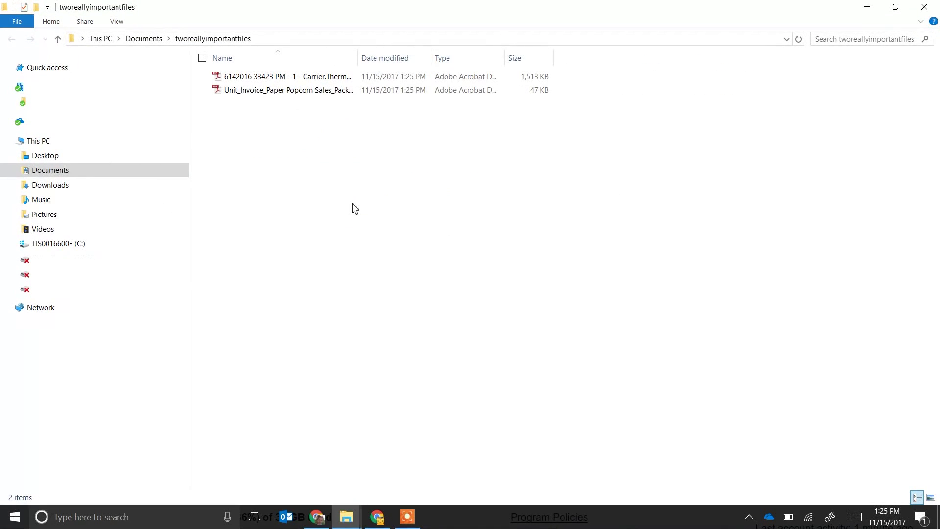